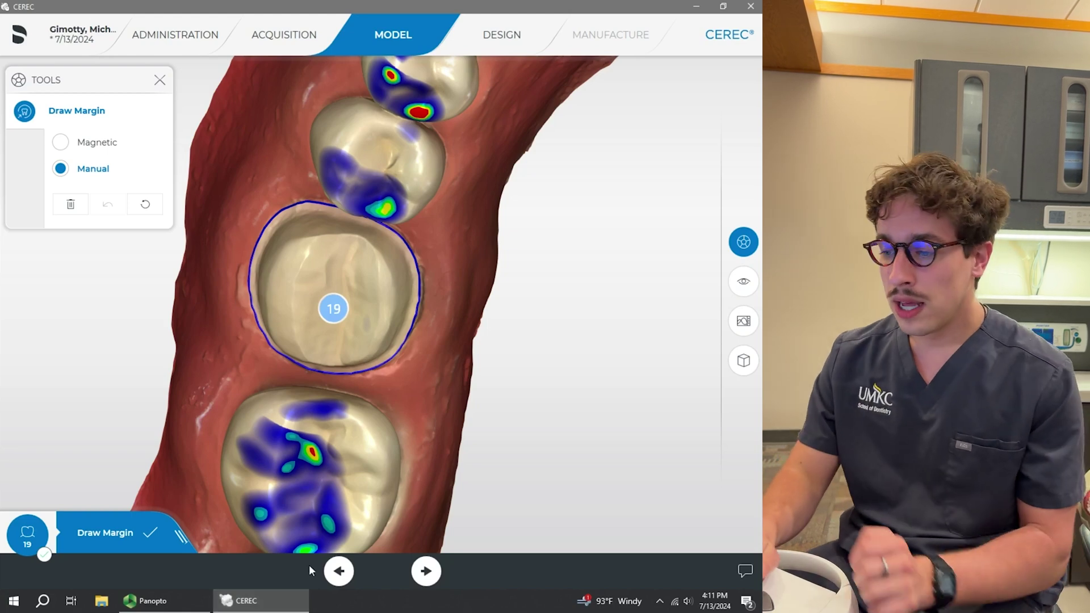
Step: Calculate the tooth 19 crown proposal in Design, then close the analysis and display options
left_click(426, 571)
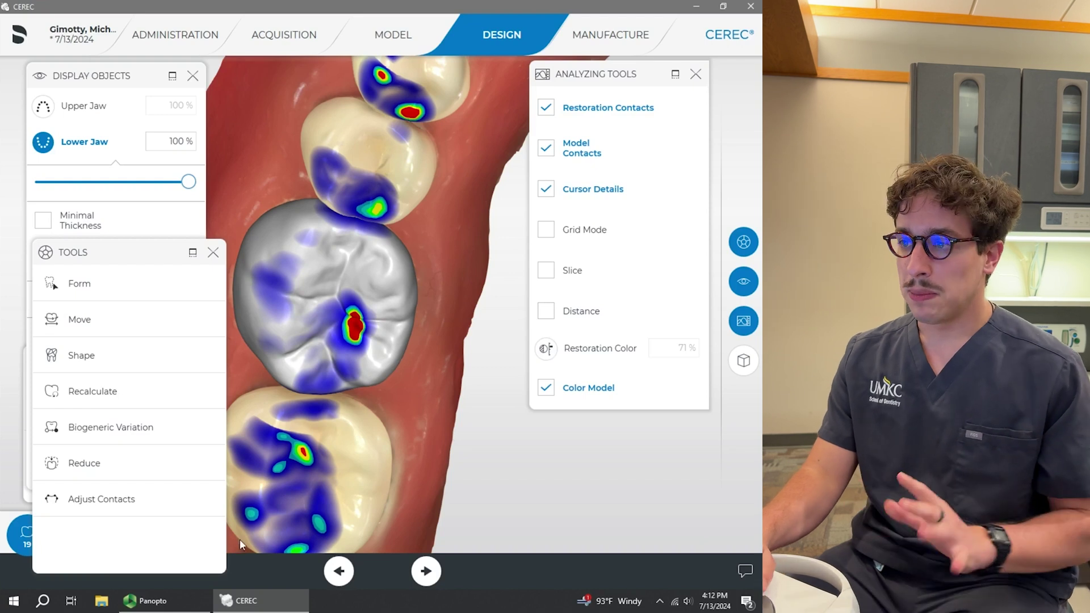
left_click(695, 79)
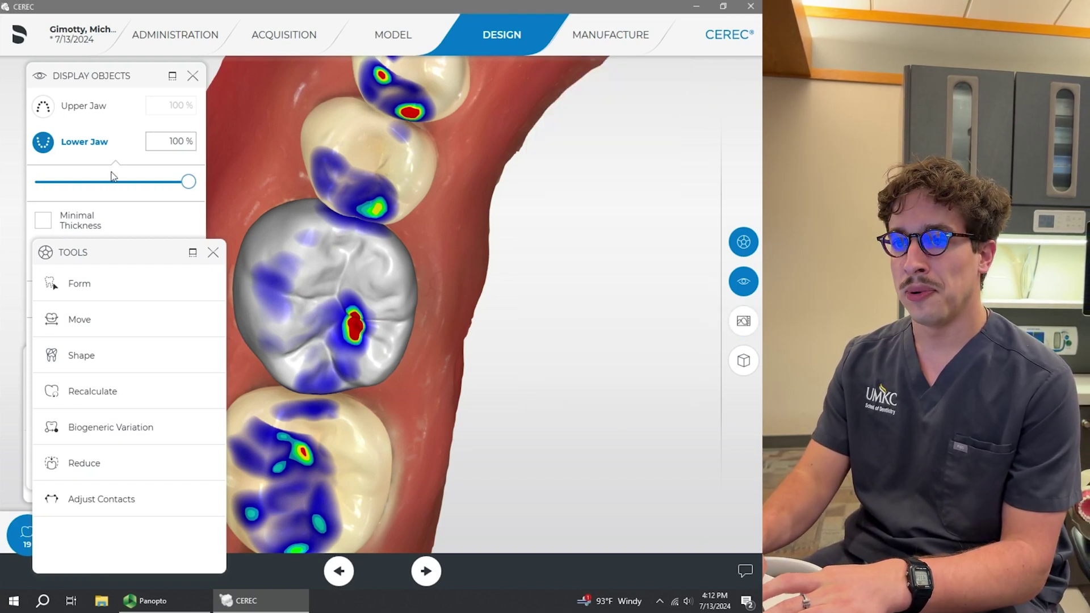
left_click(193, 76)
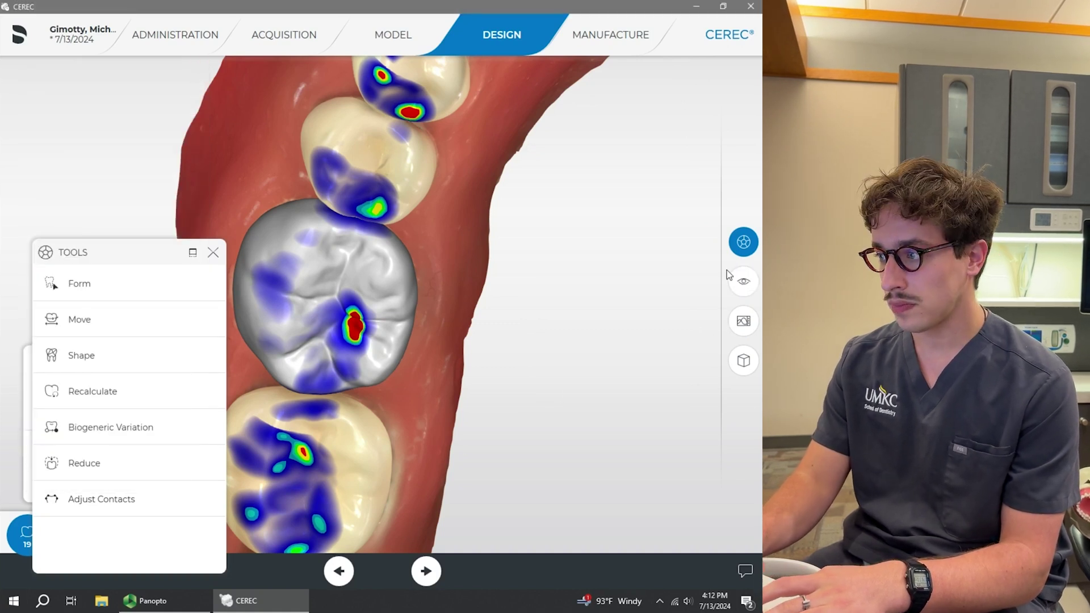
Step: Turn on Minimal Thickness in Display Objects and close the panel
left_click(749, 284)
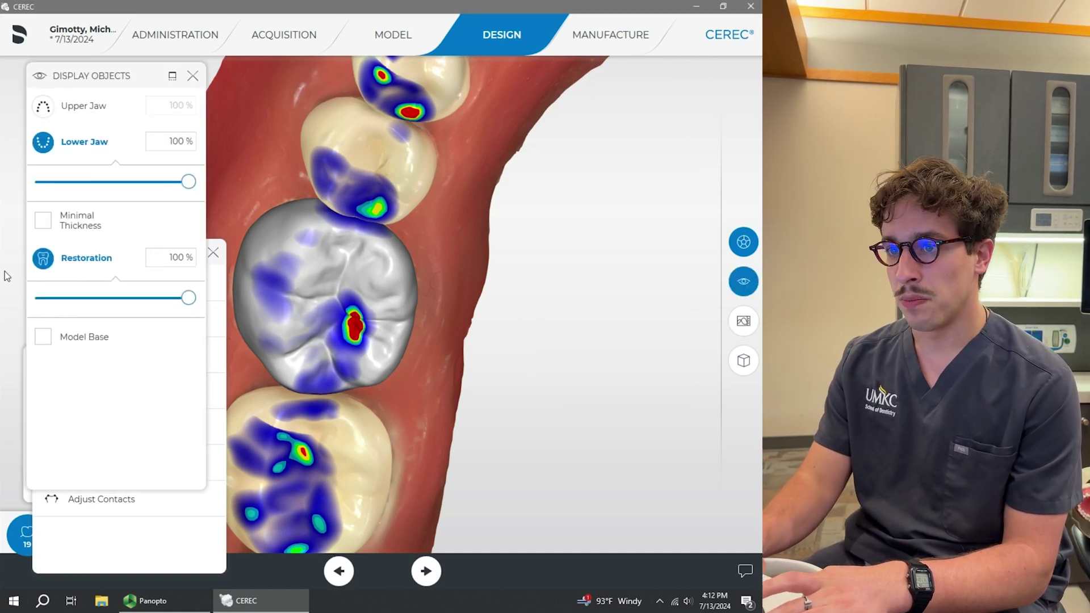
left_click(44, 221)
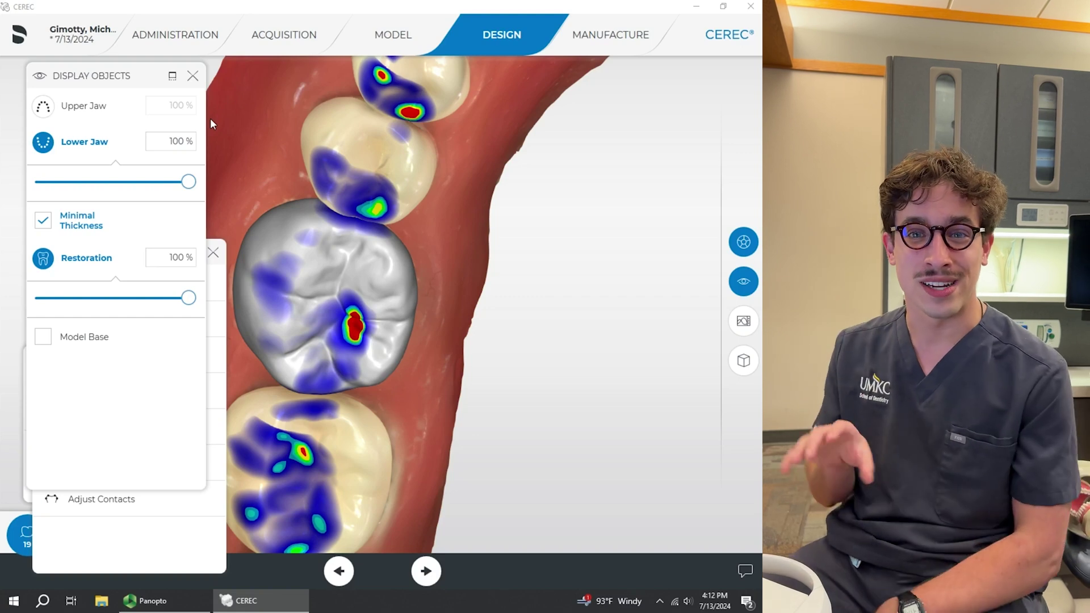
left_click(192, 76)
Step: Move the Tools list to the top right and collapse Cursor and Restoration Details
left_click_drag(121, 248, 617, 116)
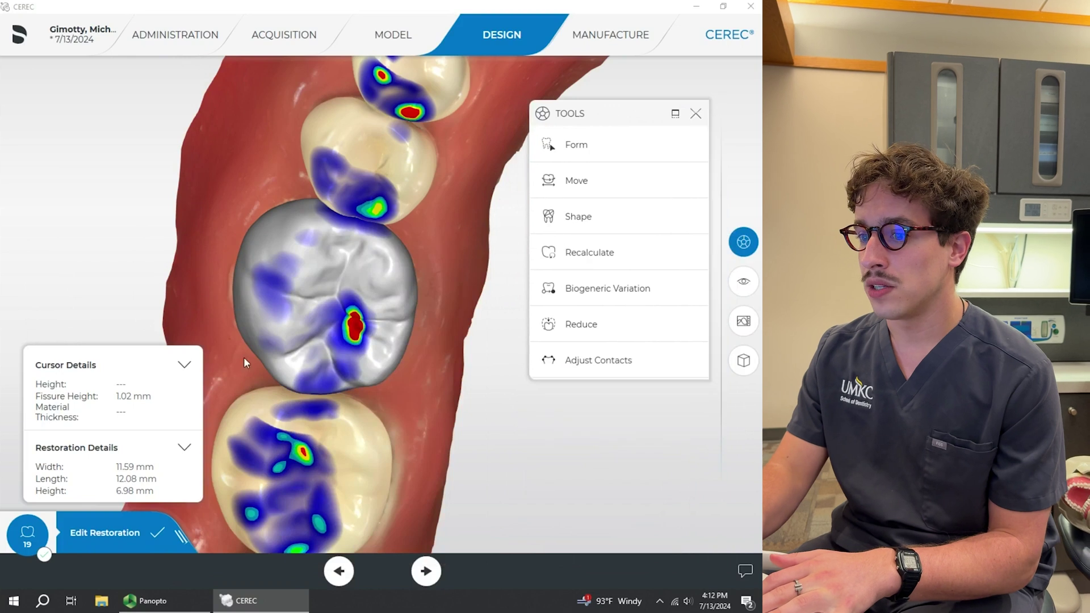
left_click(184, 365)
left_click(183, 448)
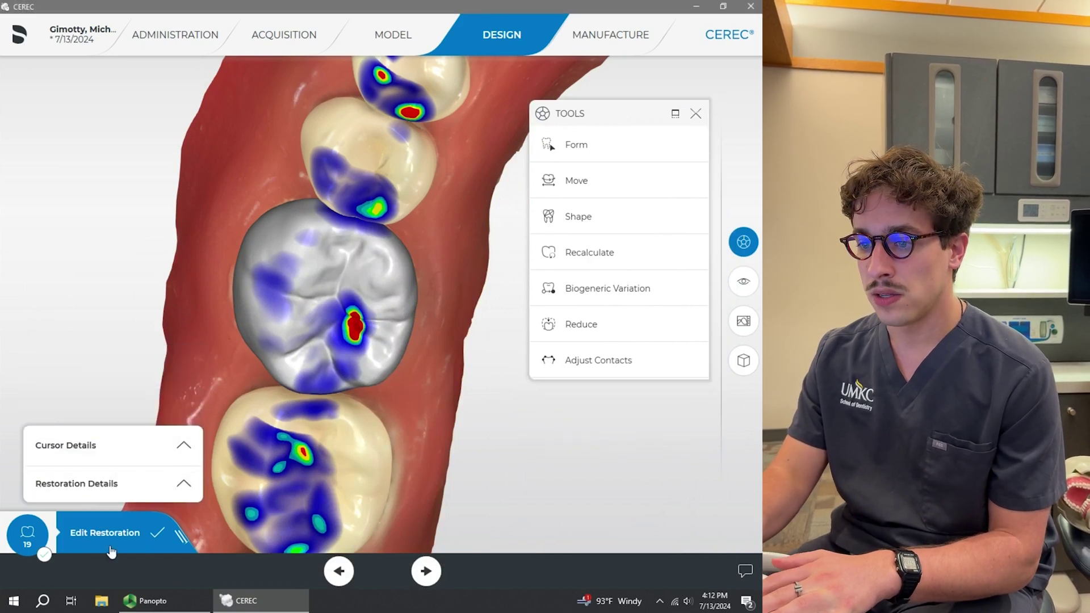
left_click_drag(611, 109, 613, 118)
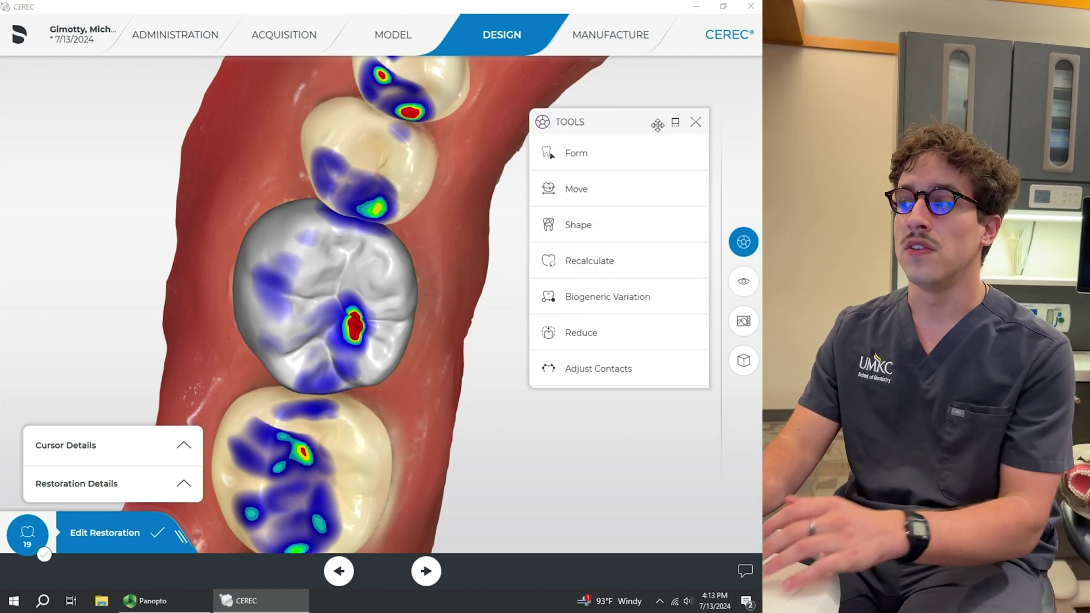
left_click(674, 122)
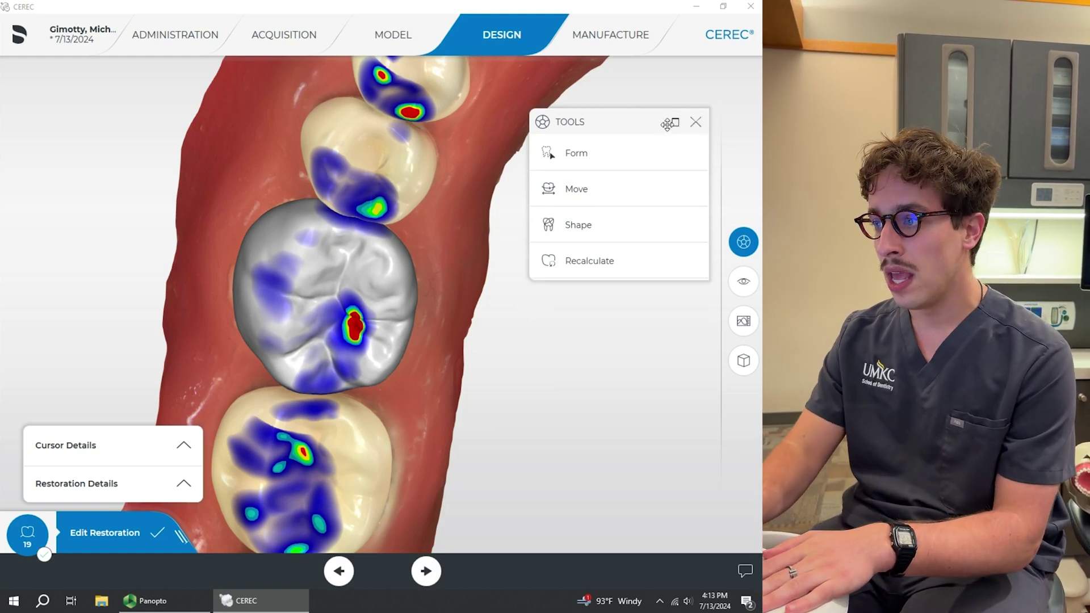
left_click(674, 122)
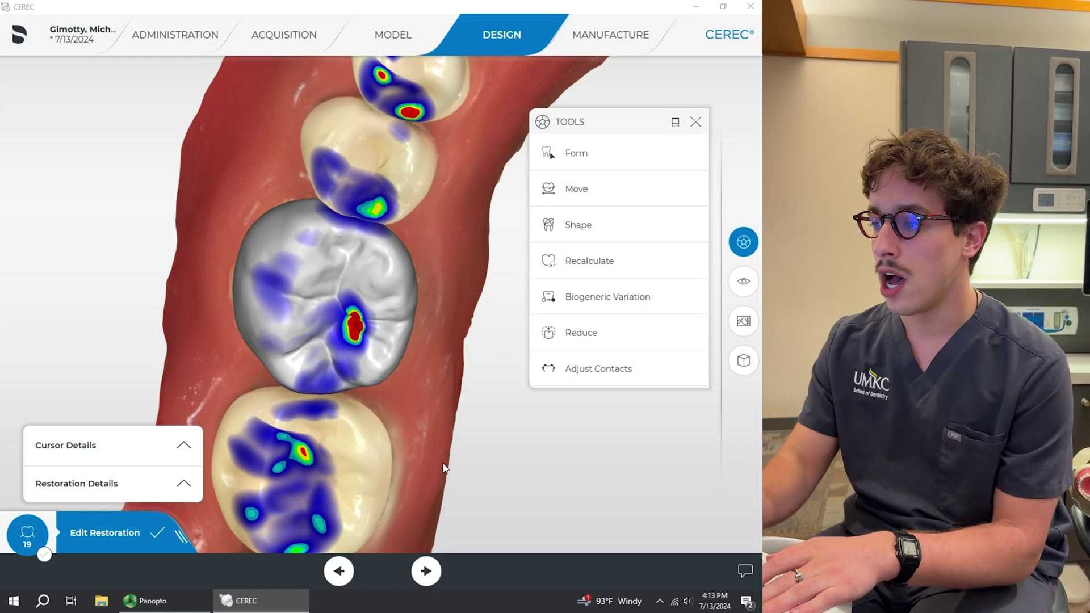
middle_click_drag(444, 467, 416, 490)
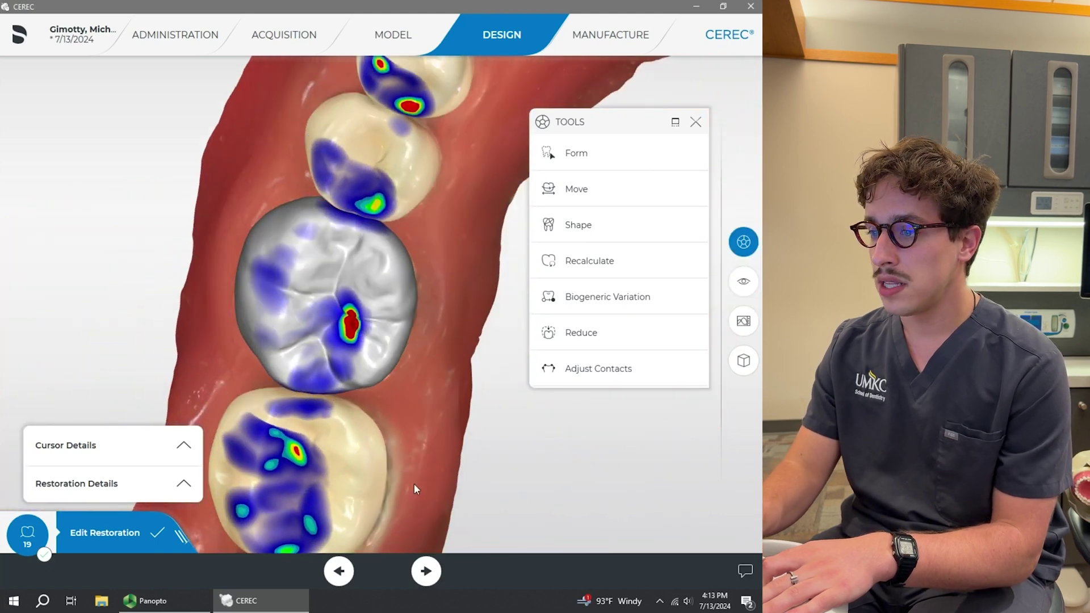
middle_click_drag(221, 326, 219, 302)
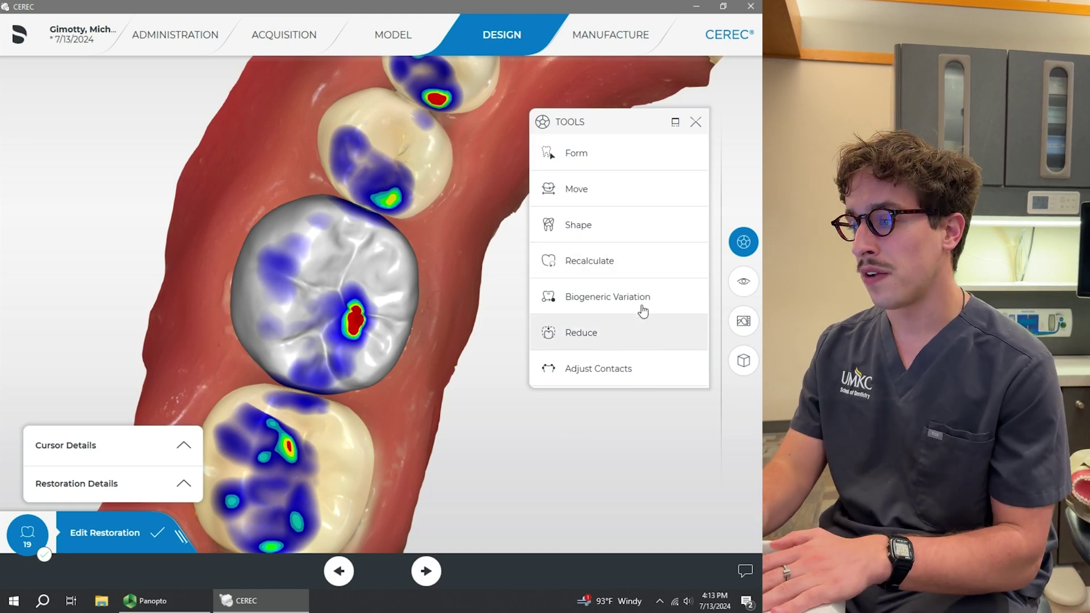
Step: Vary the crown's biogeneric variation between 0.00 and 0.29, settling near 0.20
left_click(632, 285)
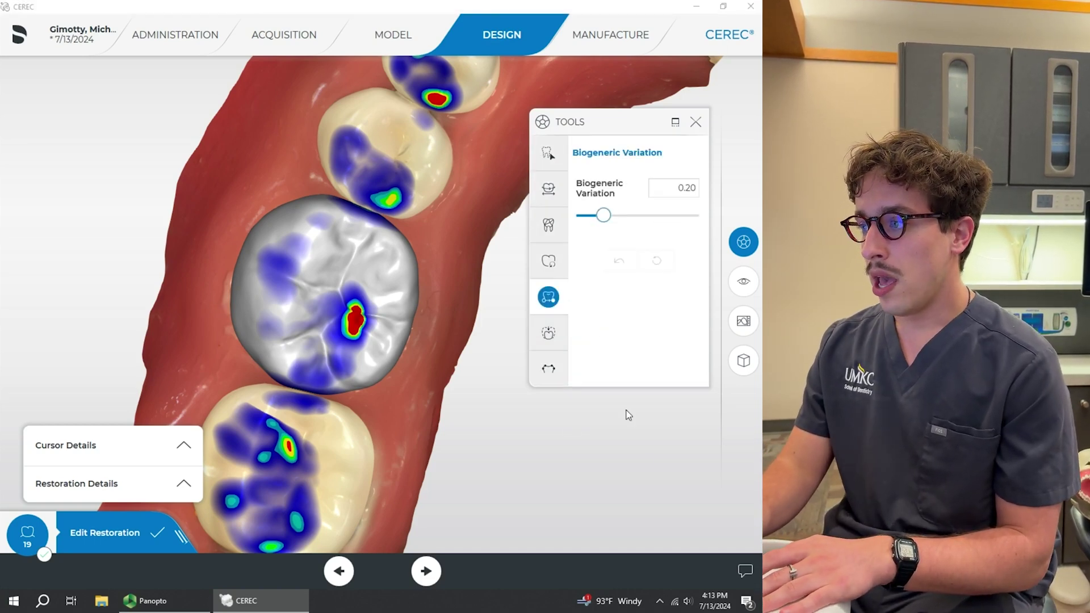
middle_click_drag(421, 413, 433, 382)
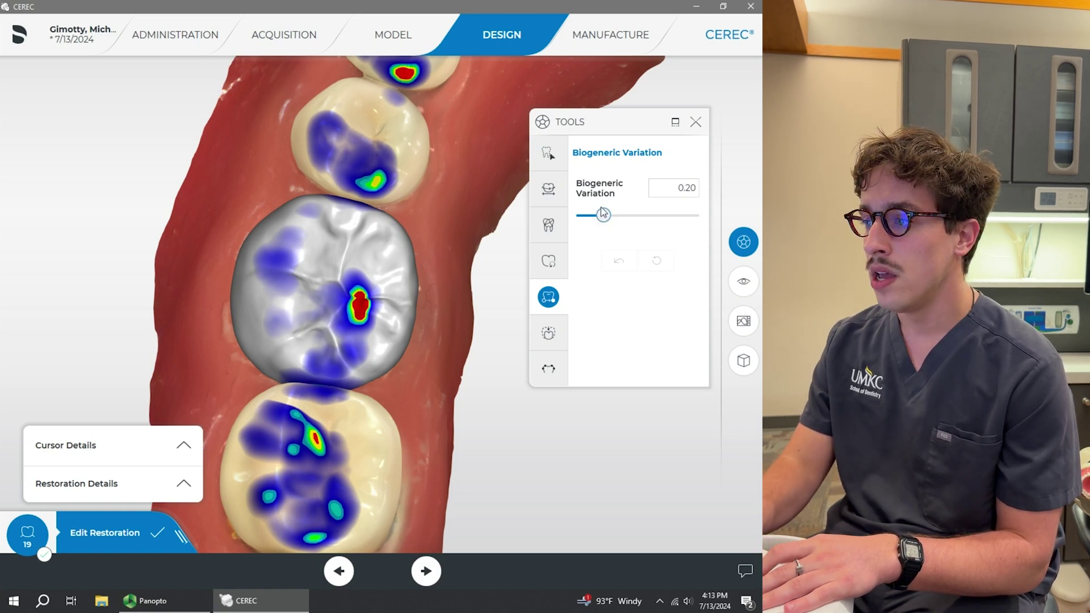
left_click_drag(604, 215, 575, 214)
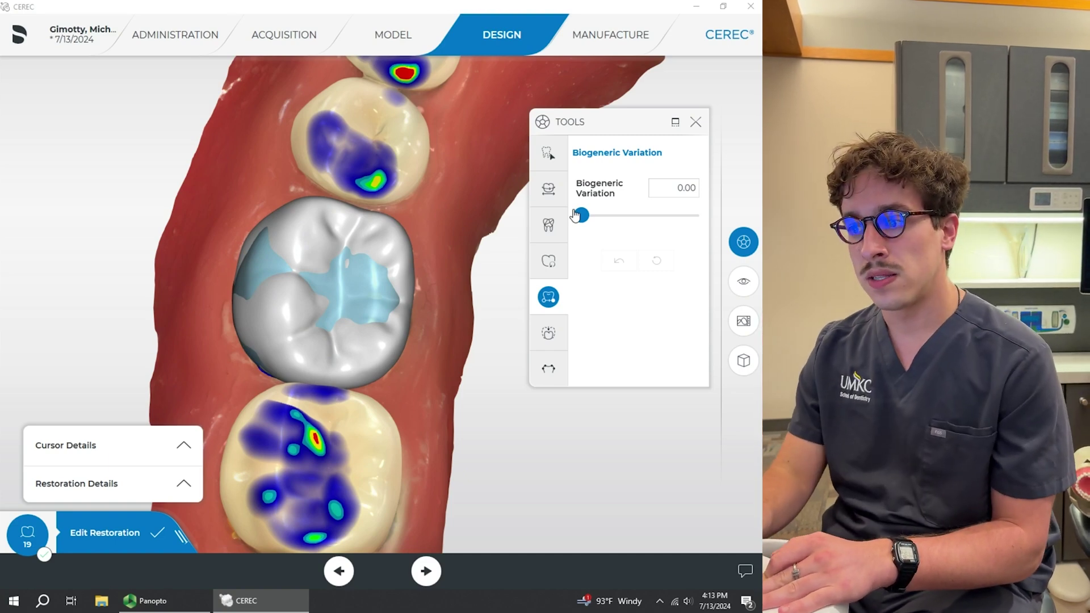
left_click_drag(579, 216, 612, 231)
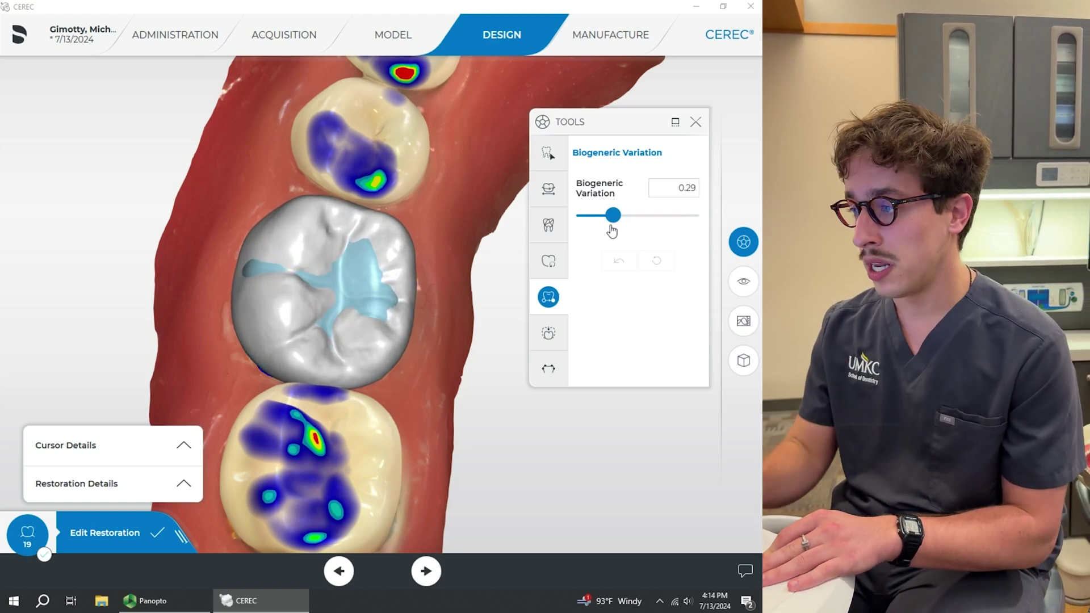
left_click_drag(612, 230, 601, 226)
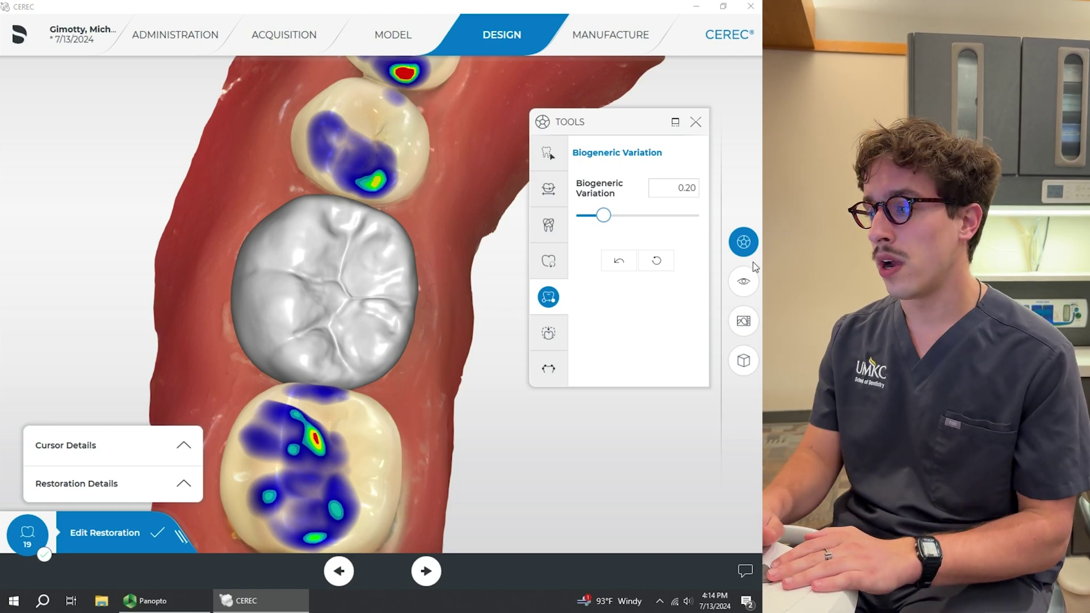
left_click(743, 280)
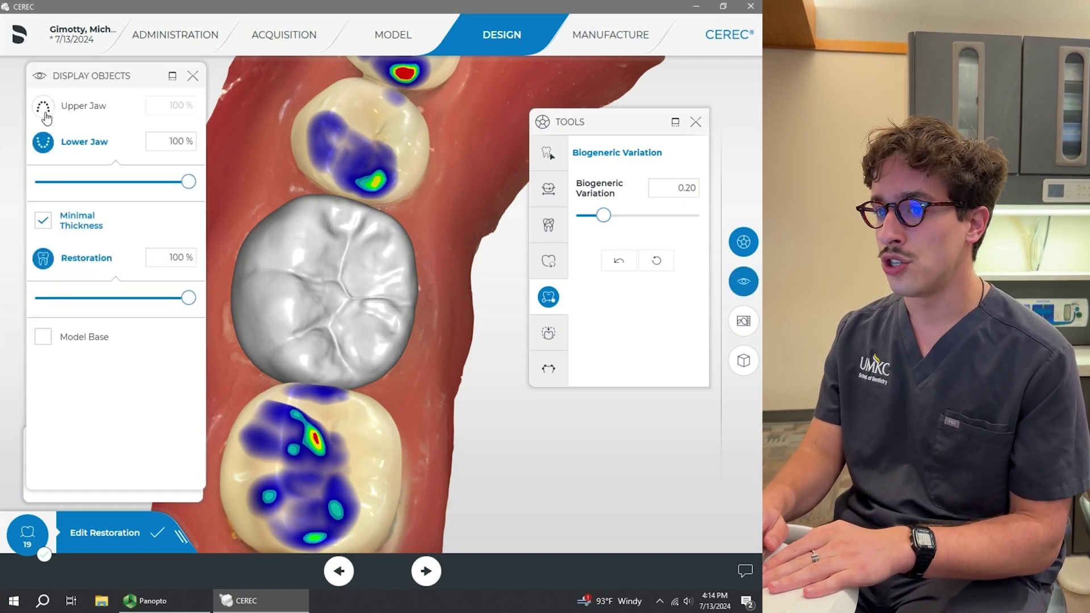
Step: Show the upper jaw and view the crown from the side
left_click(45, 112)
left_click_drag(356, 432, 334, 382)
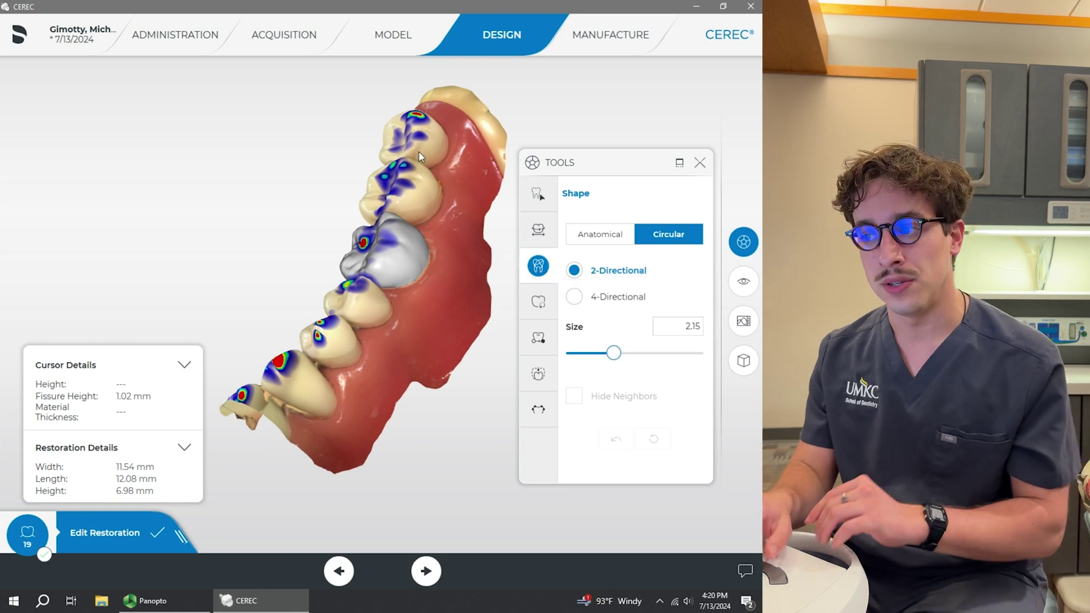
Step: Select Anatomical shaping mode with the crown in occlusal view
right_click_drag(256, 154, 351, 199)
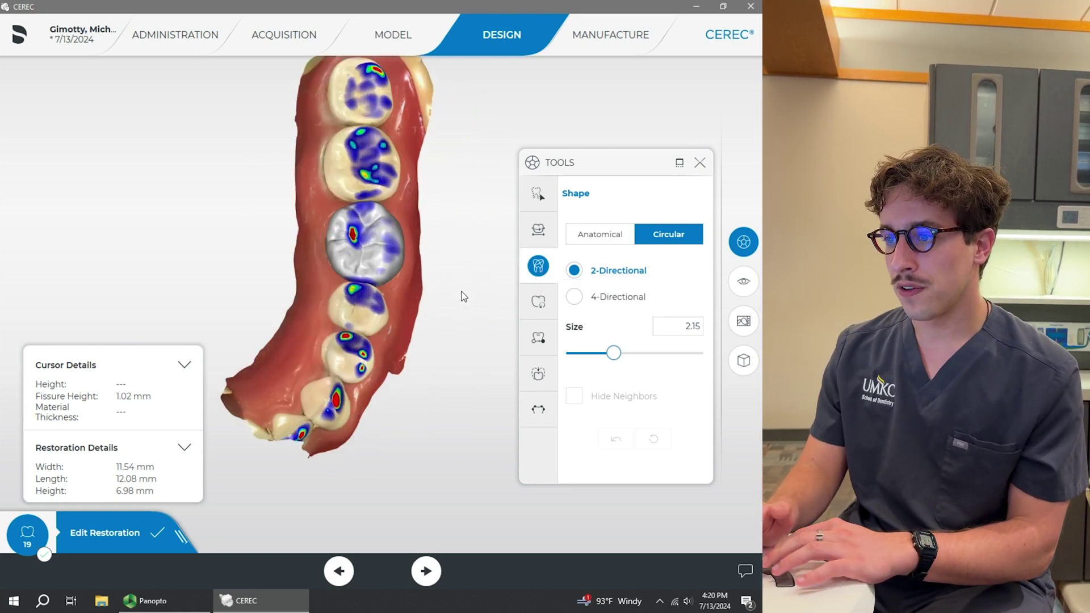
scroll(463, 296, "up", 3)
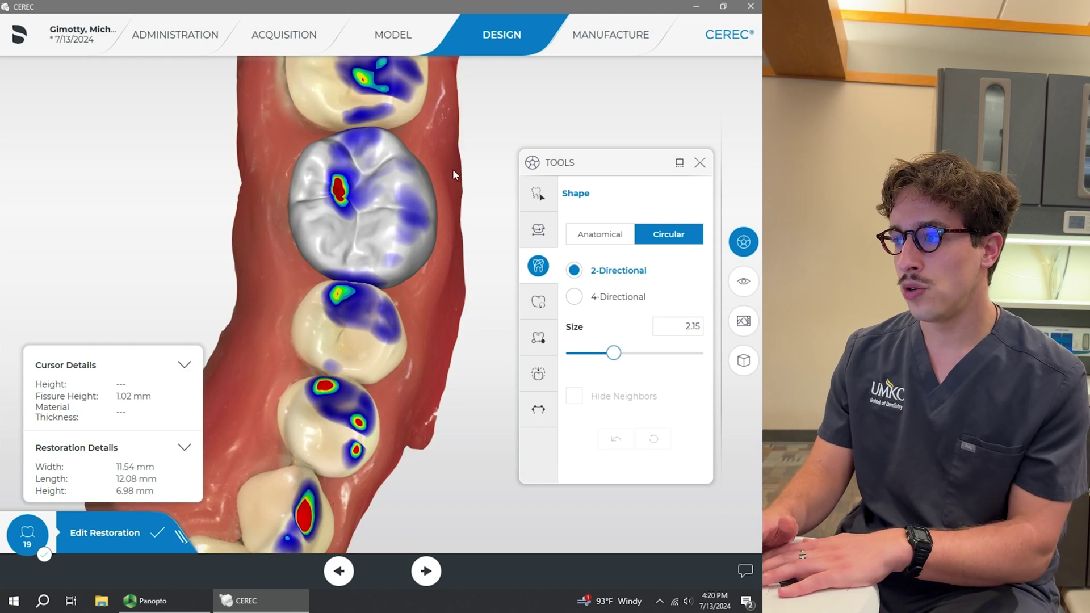
right_click_drag(454, 164, 464, 126)
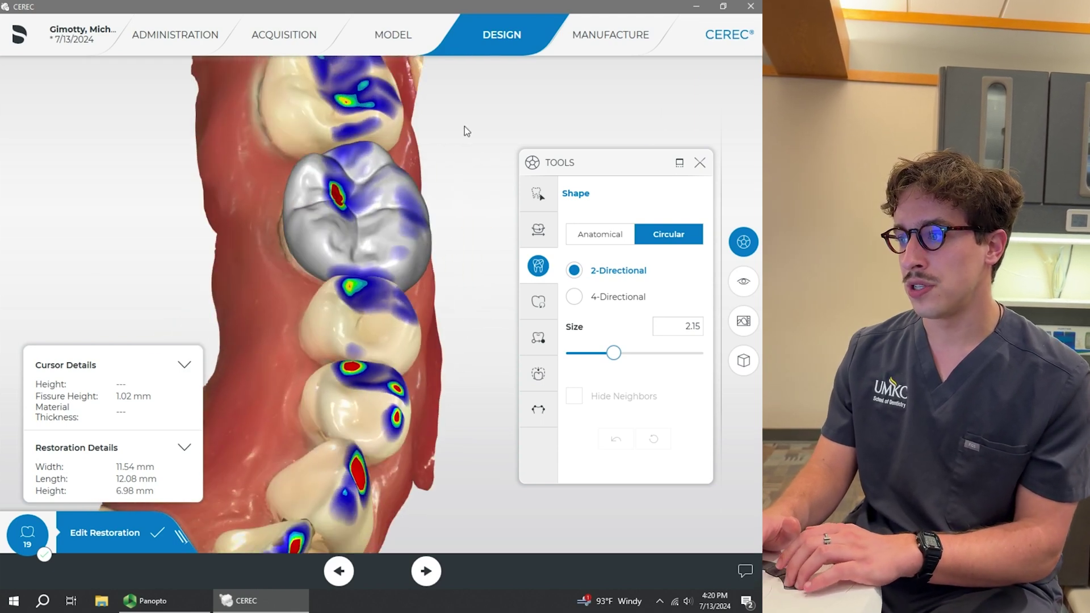
left_click(606, 237)
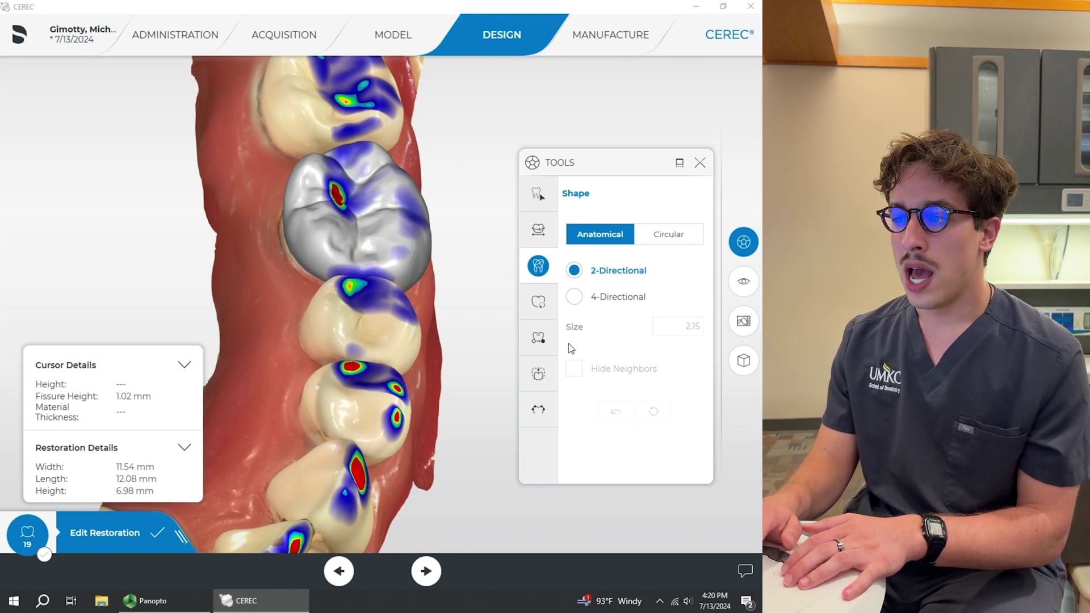
Step: Build up the crown's cusp into a large red over-contact bulge
left_click_drag(458, 370, 442, 402)
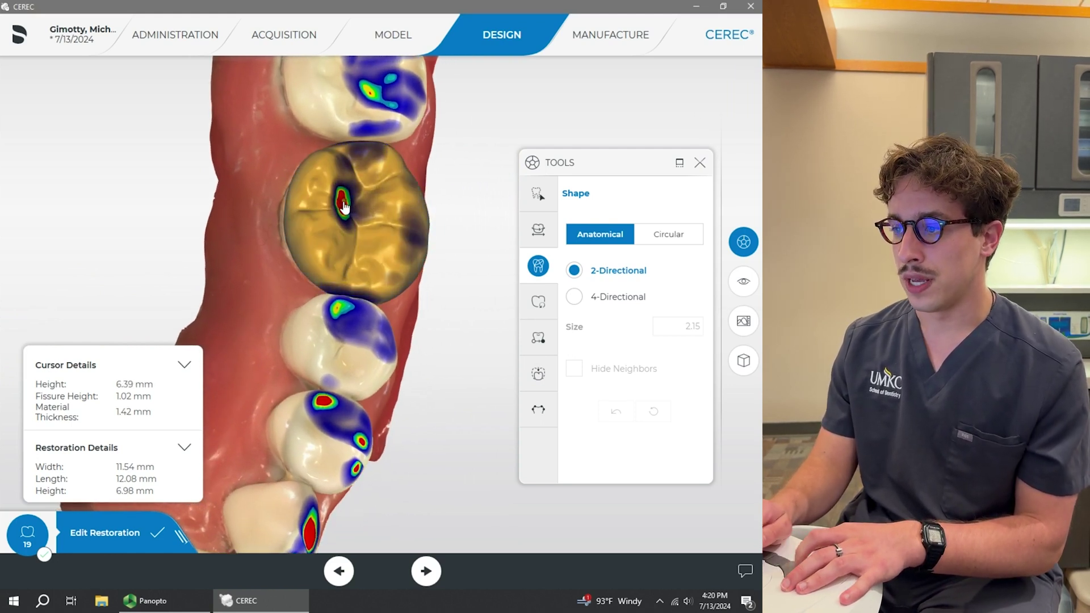
left_click_drag(391, 315, 413, 305)
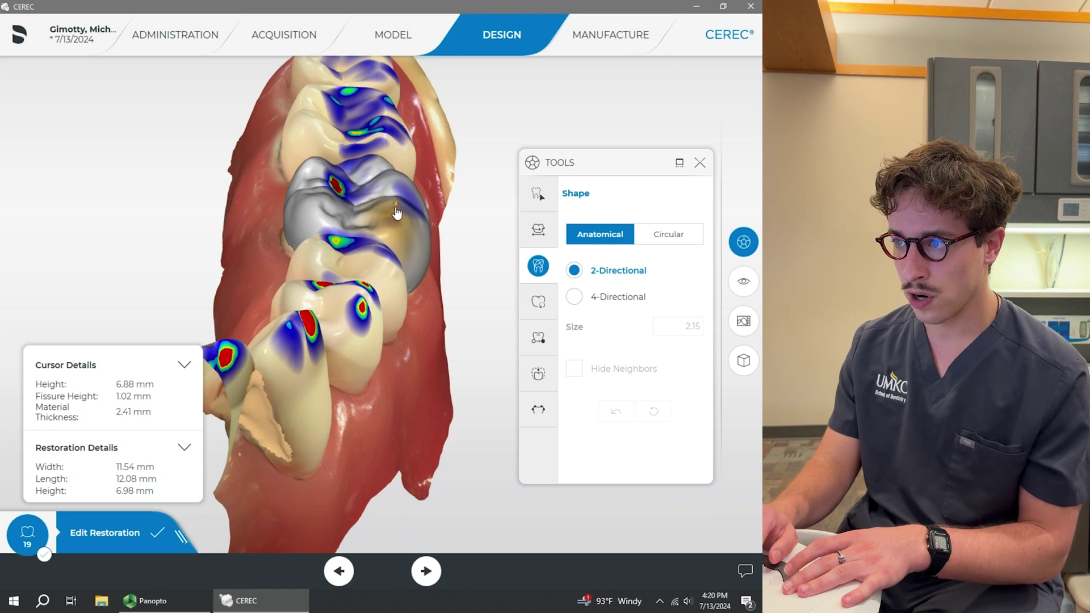
mouse_move(397, 212)
left_mouse_down()
mouse_move(400, 173)
mouse_move(398, 187)
left_mouse_up()
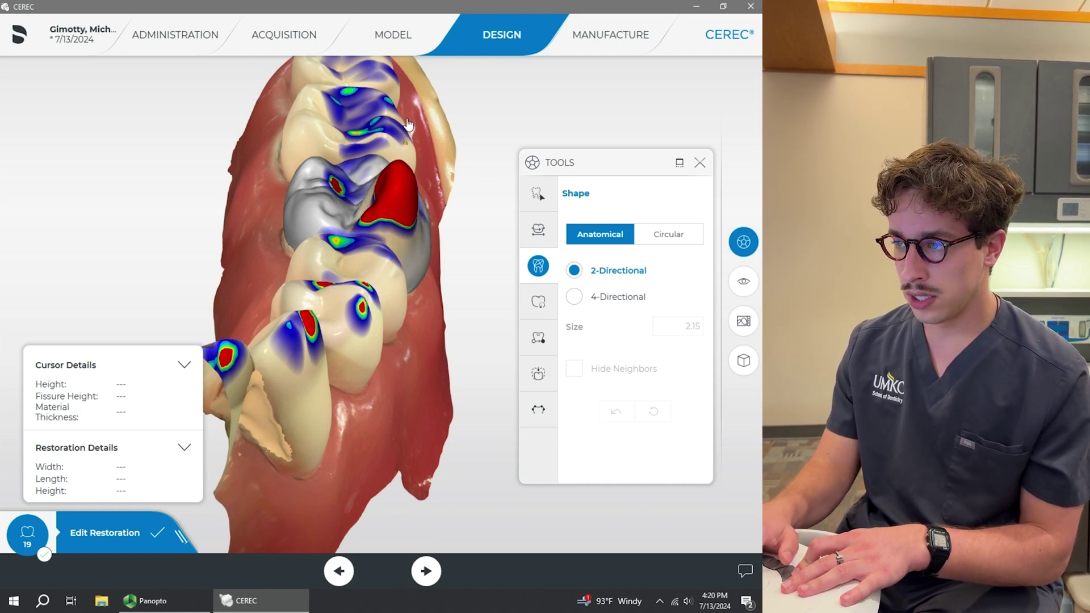
right_click_drag(462, 250, 490, 437)
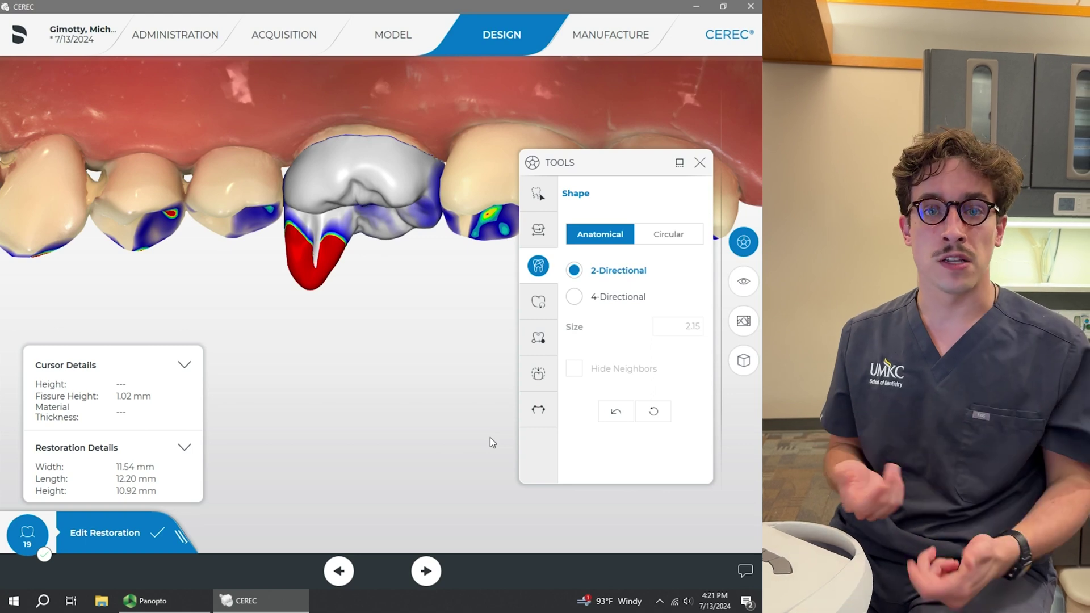
Step: Undo the cusp build-up twice, restoring the crown's 6.98 mm height
middle_click_drag(431, 473, 419, 273)
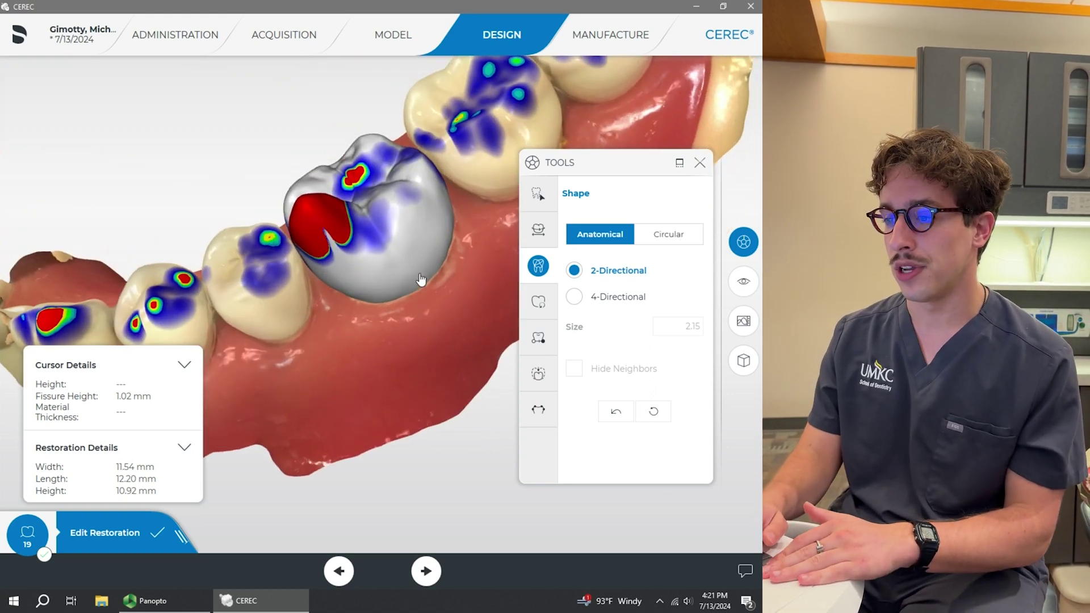
left_click(631, 420)
left_click(631, 420)
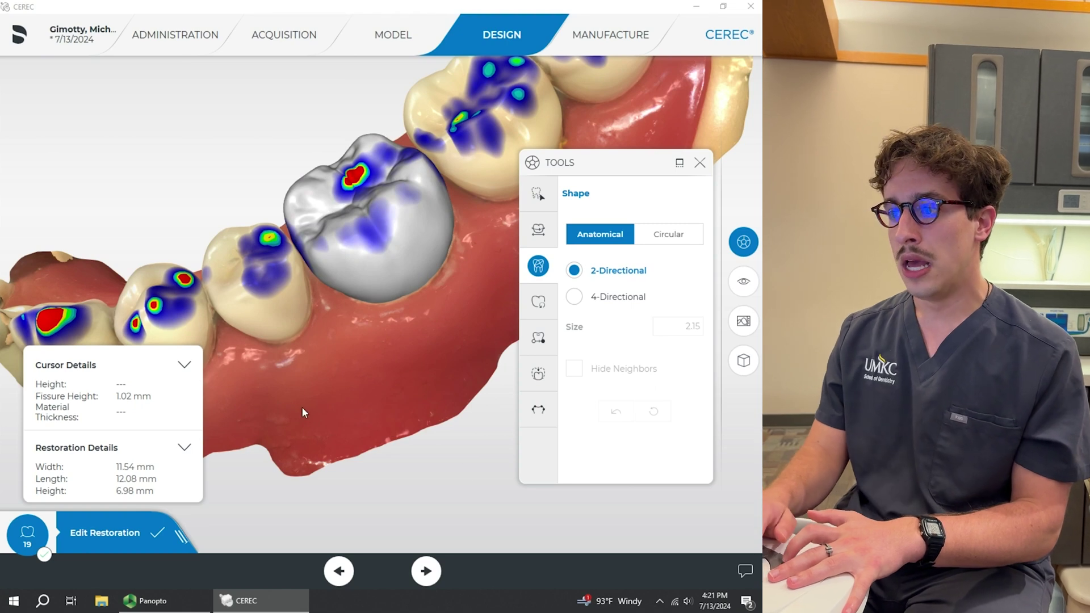
middle_click_drag(319, 413, 436, 430)
middle_click_drag(206, 192, 185, 180)
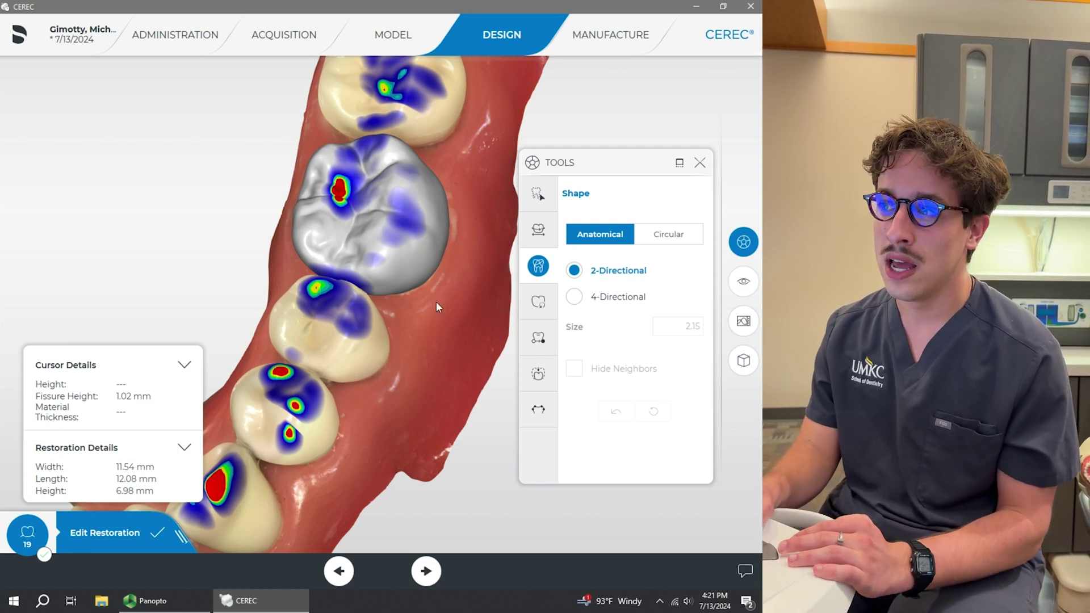
Step: Center the crown and start reducing its red occlusal contact spot
scroll(439, 377, "up", 3)
scroll(439, 377, "down", 2)
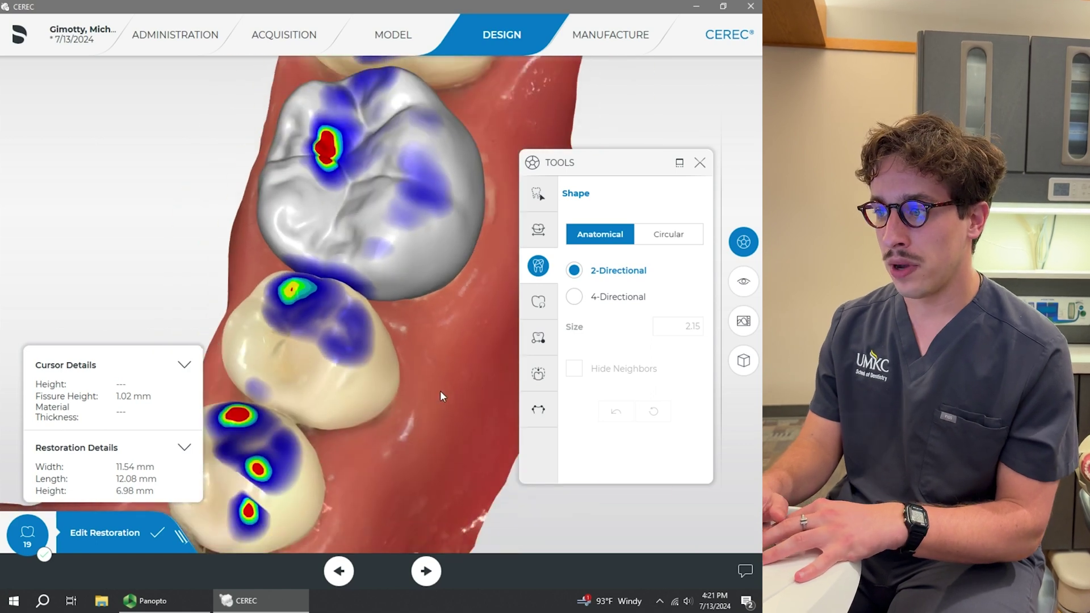
middle_click_drag(440, 391, 452, 529)
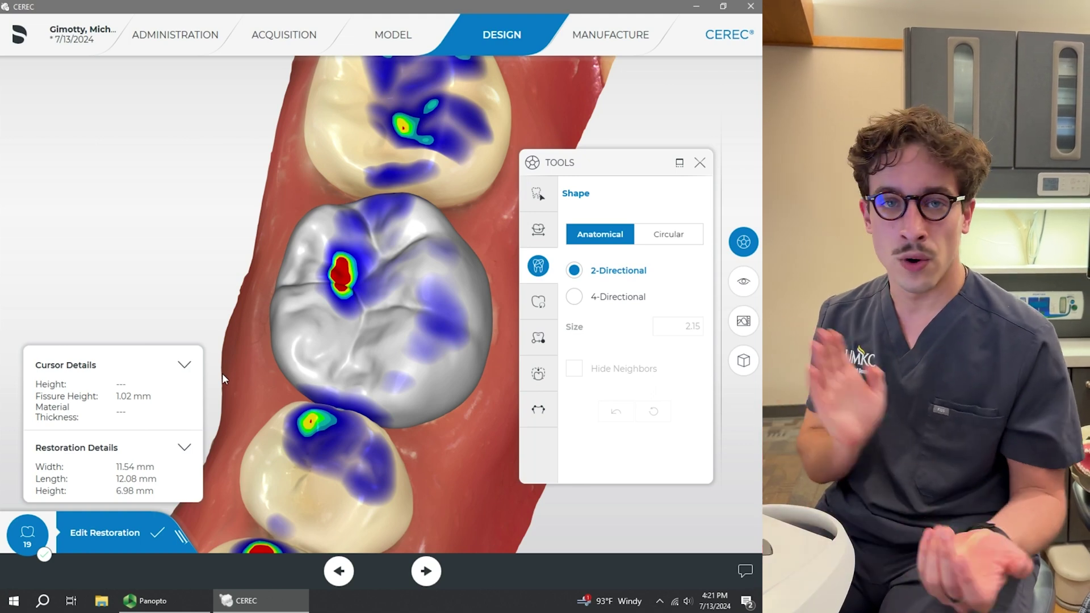
right_click_drag(201, 285, 283, 209)
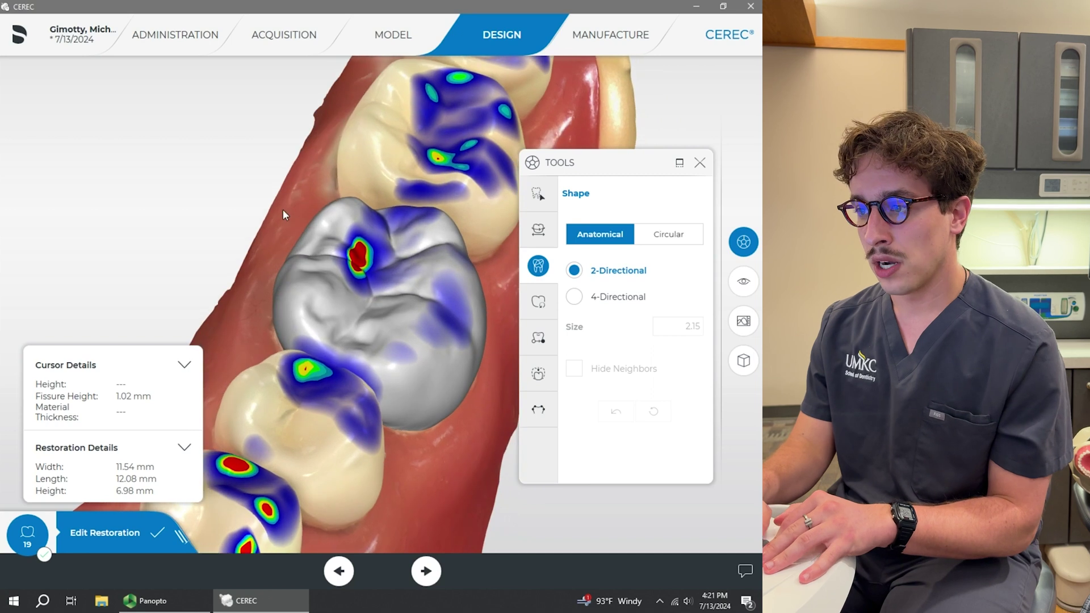
left_click(358, 260)
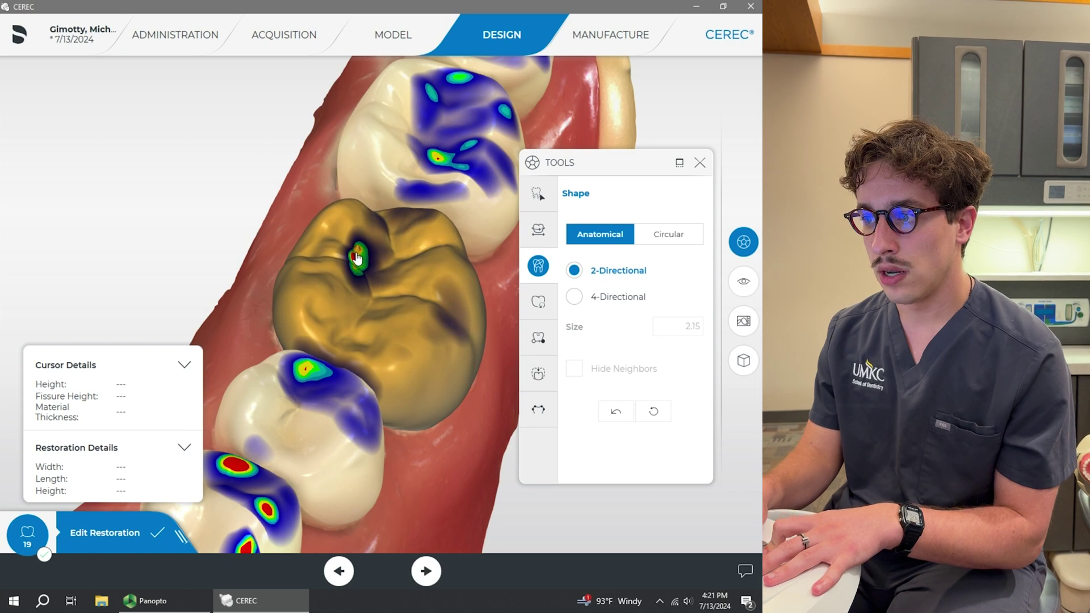
left_click(357, 259)
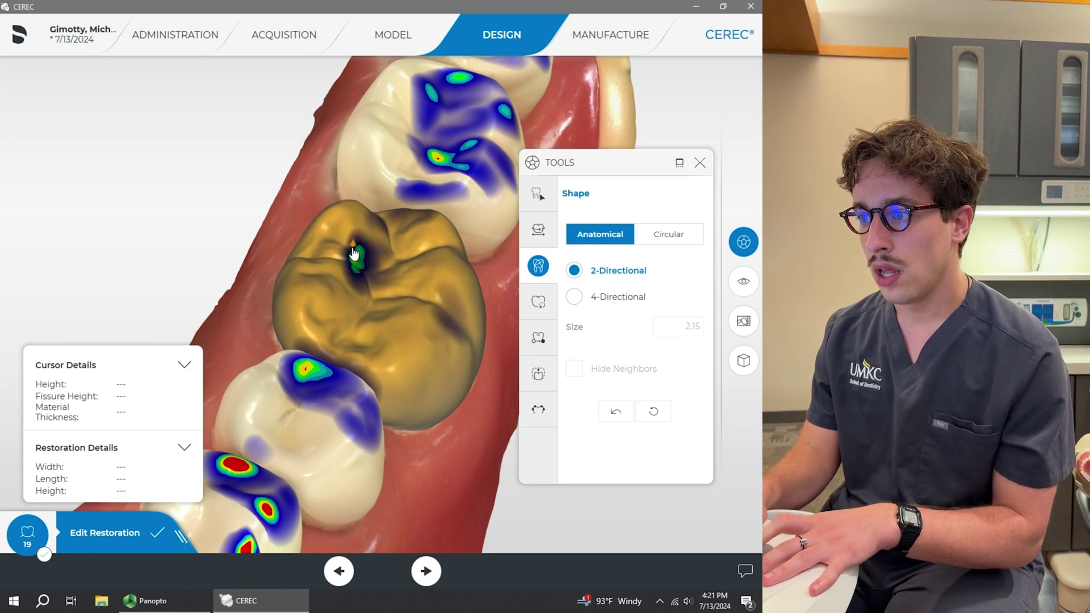
Step: Shave the contact to a faint spot at 6.66 mm height, then select Circular shaping
left_click(353, 256)
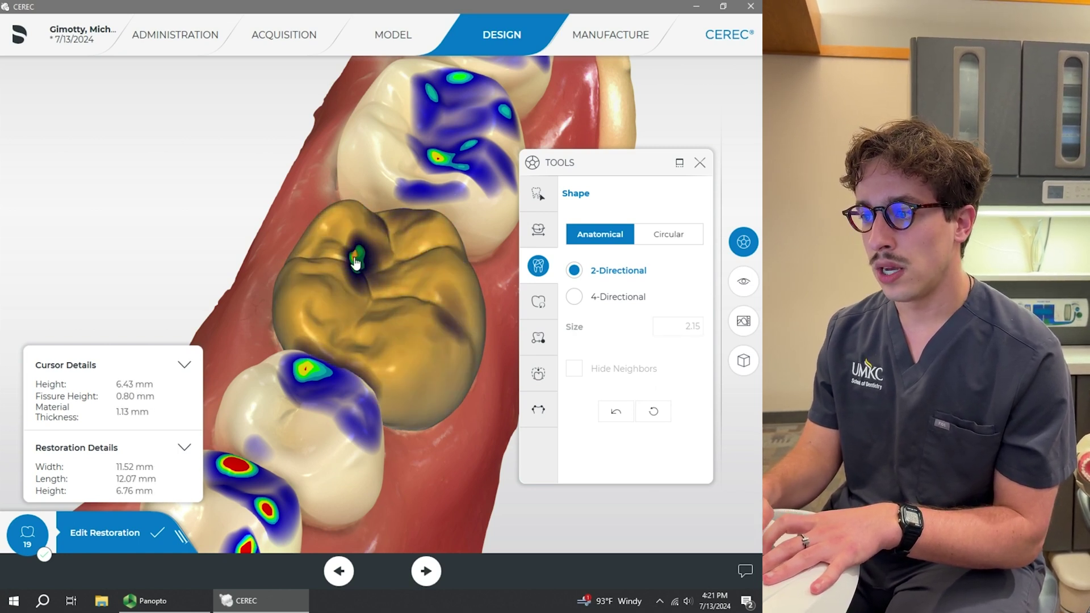
mouse_move(468, 472)
right_mouse_down()
mouse_move(415, 454)
mouse_move(382, 462)
mouse_move(388, 486)
mouse_move(373, 389)
mouse_move(381, 227)
mouse_move(366, 284)
right_mouse_up()
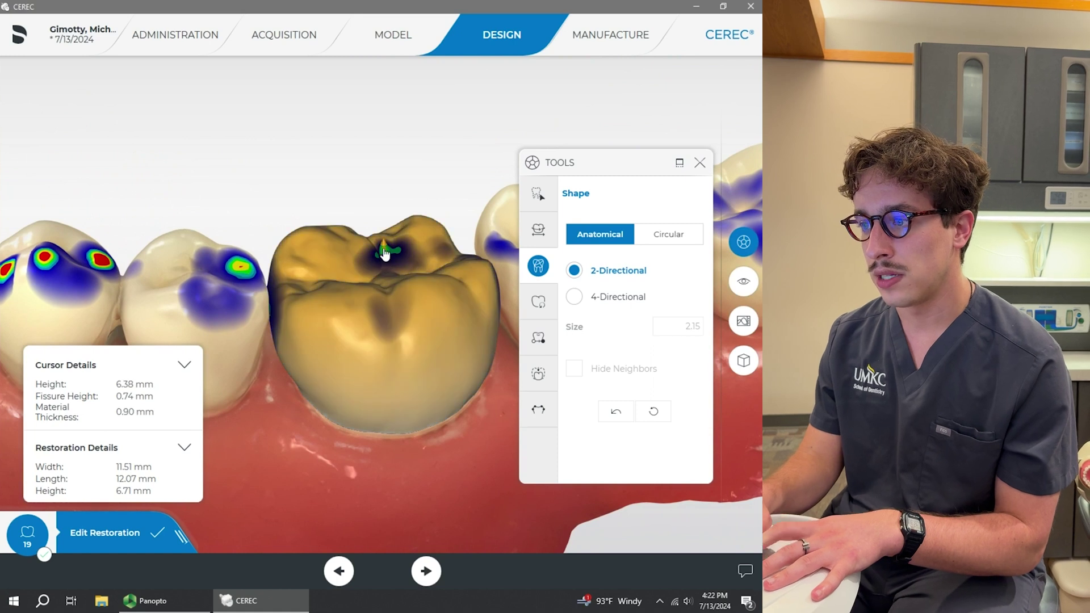
left_click(384, 254)
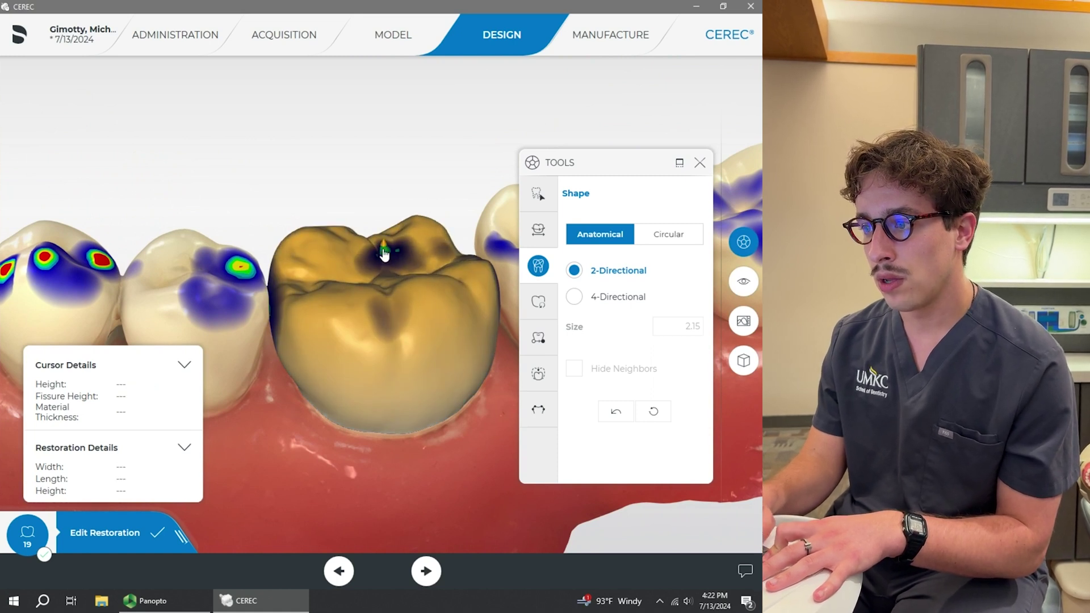
left_click(676, 234)
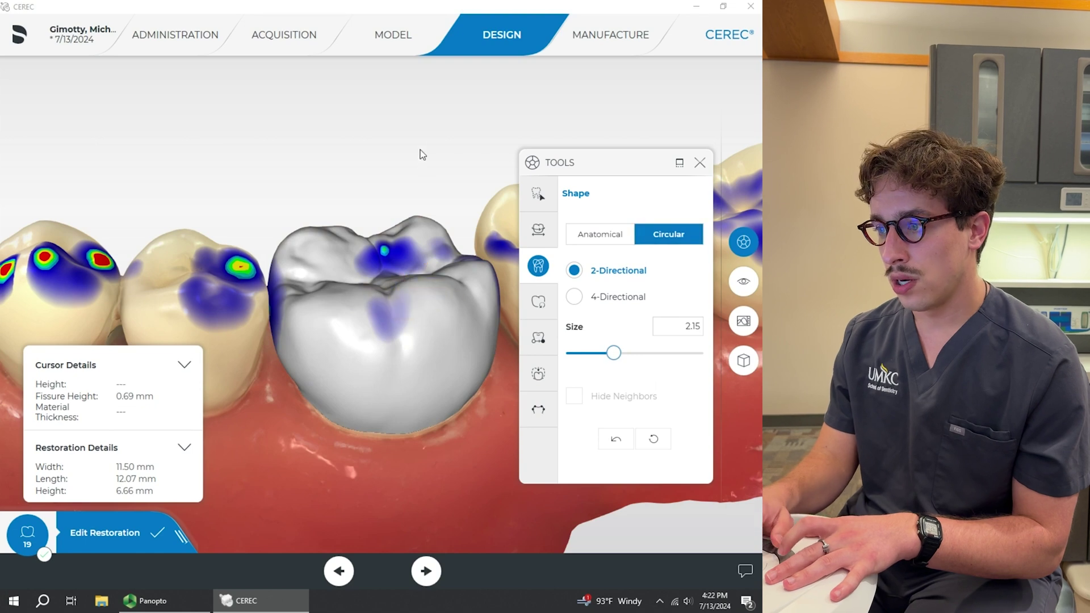